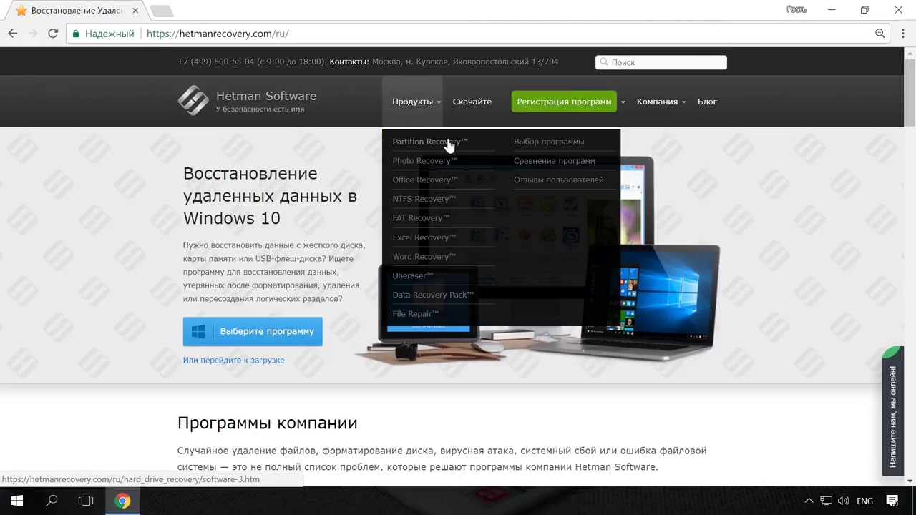
- Start the free Partition Recovery download from its product page
{"action": "left_click", "coordinate": [450, 145]}
{"action": "scroll", "coordinate": [455, 157], "scroll_direction": "down", "scroll_amount": 1}
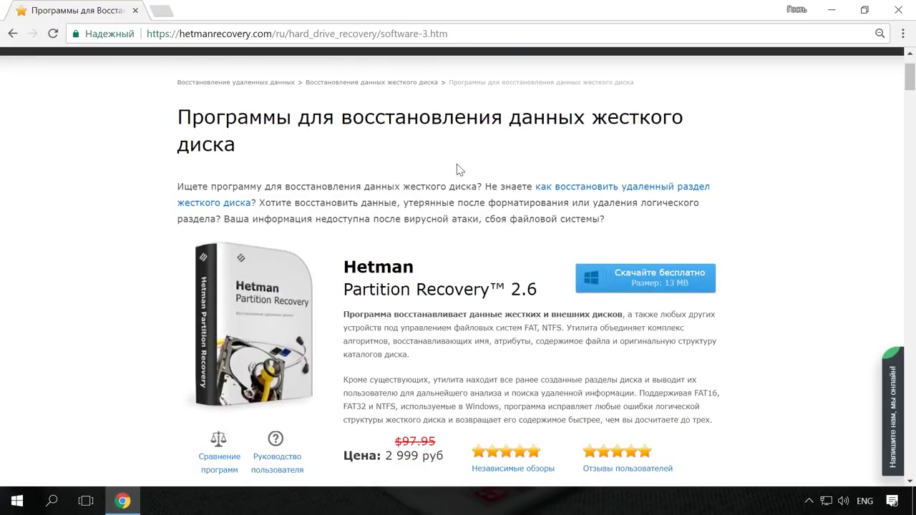
{"action": "left_click", "coordinate": [640, 278]}
- Open the blog post 'Как быстро найти файлы на компьютере с Windows' and scroll through it
{"action": "scroll", "coordinate": [761, 247], "scroll_direction": "up", "scroll_amount": 1}
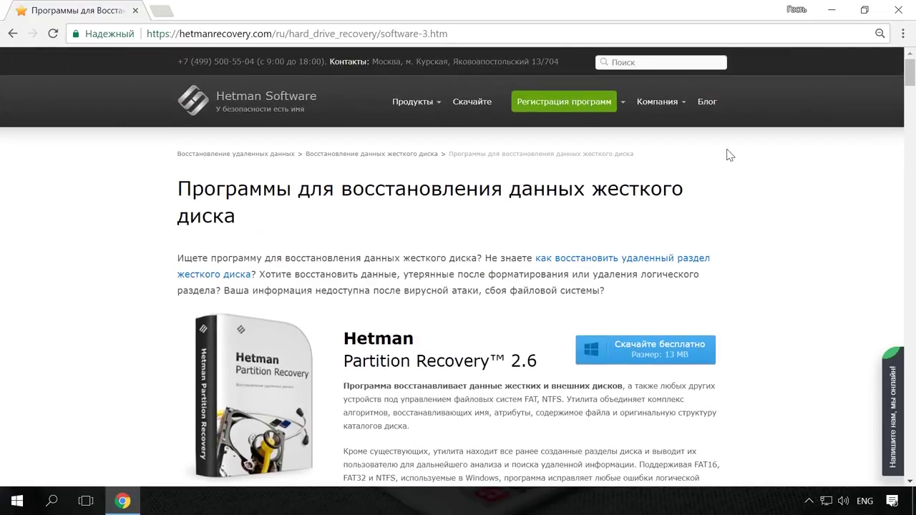
{"action": "left_click", "coordinate": [710, 102]}
{"action": "scroll", "coordinate": [784, 172], "scroll_direction": "down", "scroll_amount": 3}
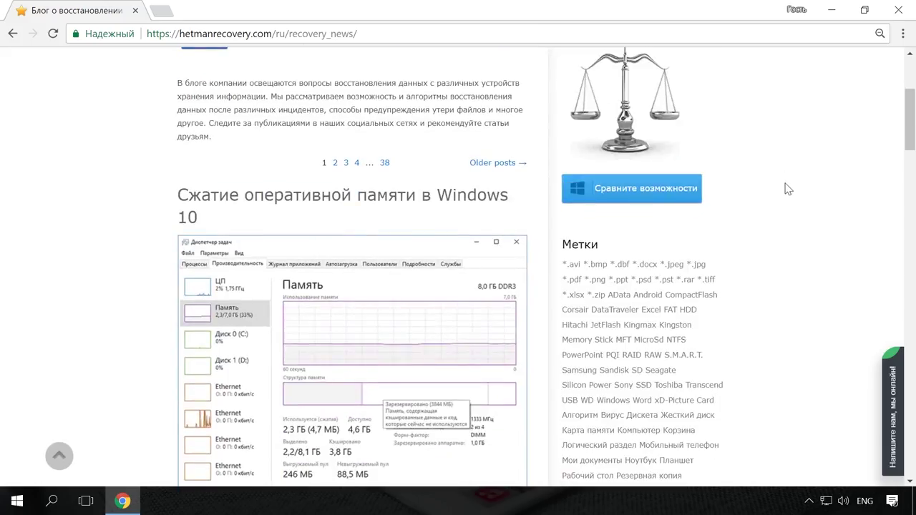
{"action": "scroll", "coordinate": [786, 188], "scroll_direction": "down", "scroll_amount": 4}
{"action": "scroll", "coordinate": [788, 192], "scroll_direction": "down", "scroll_amount": 1}
{"action": "scroll", "coordinate": [785, 193], "scroll_direction": "down", "scroll_amount": 3}
{"action": "scroll", "coordinate": [785, 192], "scroll_direction": "down", "scroll_amount": 4}
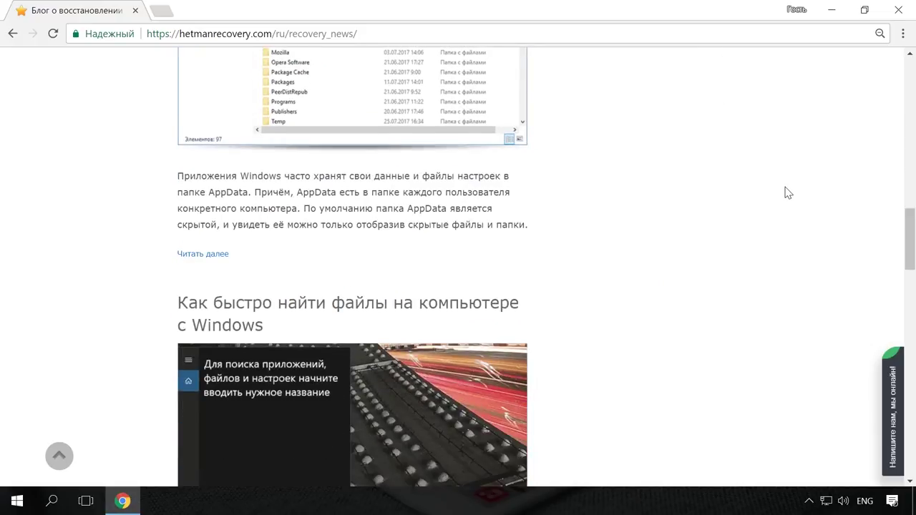
{"action": "scroll", "coordinate": [786, 193], "scroll_direction": "down", "scroll_amount": 1}
{"action": "left_click", "coordinate": [491, 236]}
{"action": "scroll", "coordinate": [527, 236], "scroll_direction": "down", "scroll_amount": 1}
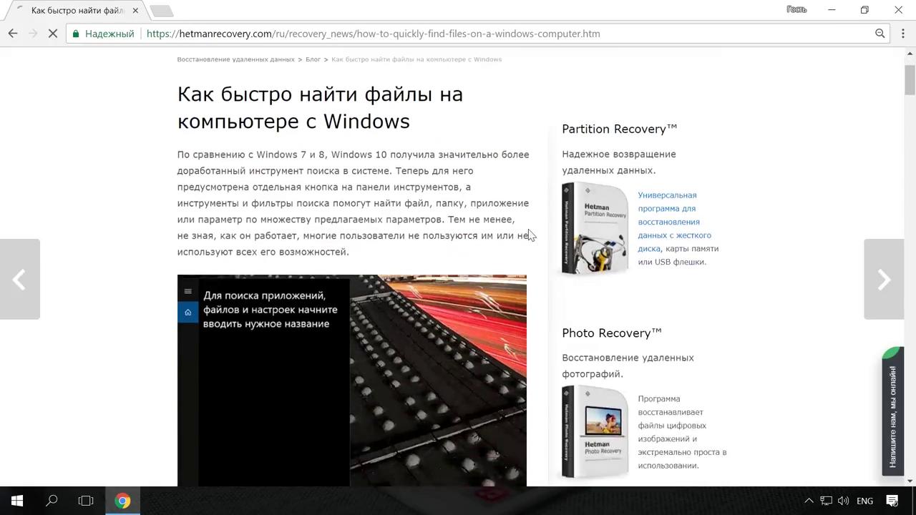
{"action": "scroll", "coordinate": [527, 236], "scroll_direction": "down", "scroll_amount": 2}
{"action": "scroll", "coordinate": [533, 231], "scroll_direction": "down", "scroll_amount": 3}
{"action": "scroll", "coordinate": [534, 230], "scroll_direction": "up", "scroll_amount": 1}
{"action": "scroll", "coordinate": [534, 231], "scroll_direction": "up", "scroll_amount": 4}
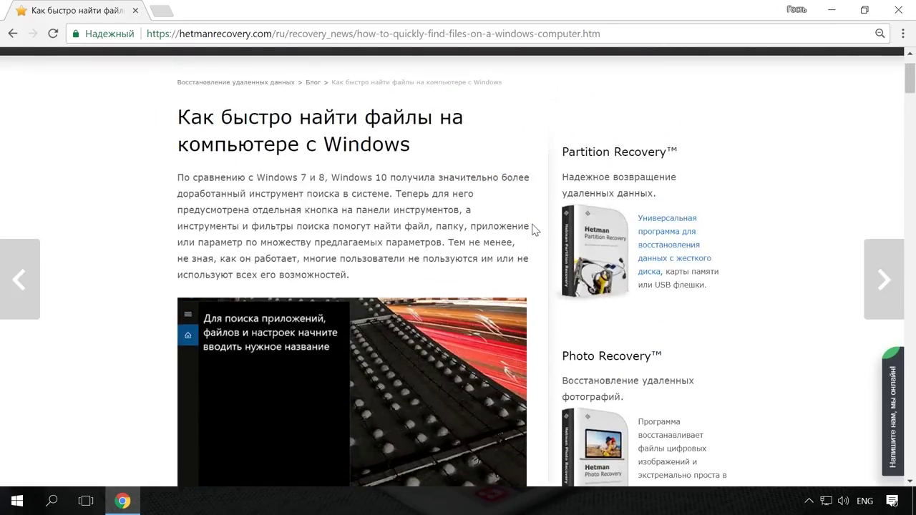
{"action": "scroll", "coordinate": [534, 230], "scroll_direction": "up", "scroll_amount": 1}
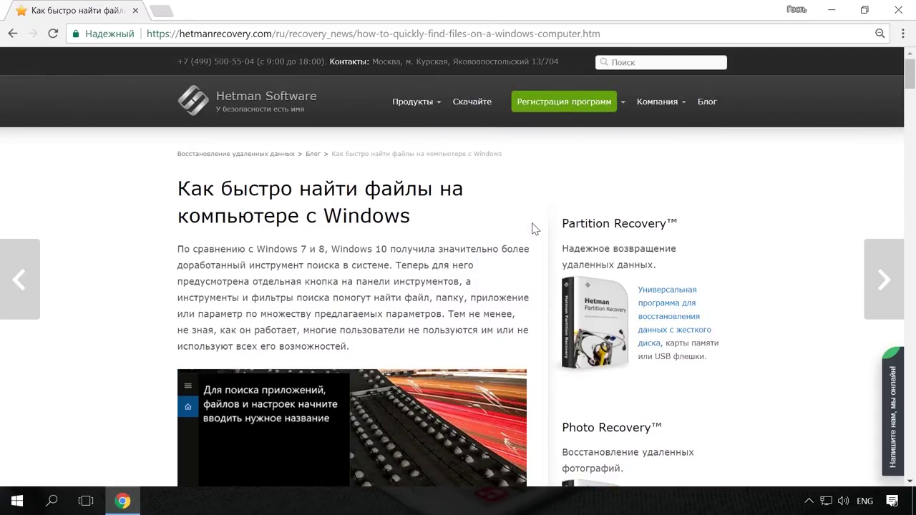
- Open the site's live chat window
{"action": "left_click", "coordinate": [888, 400]}
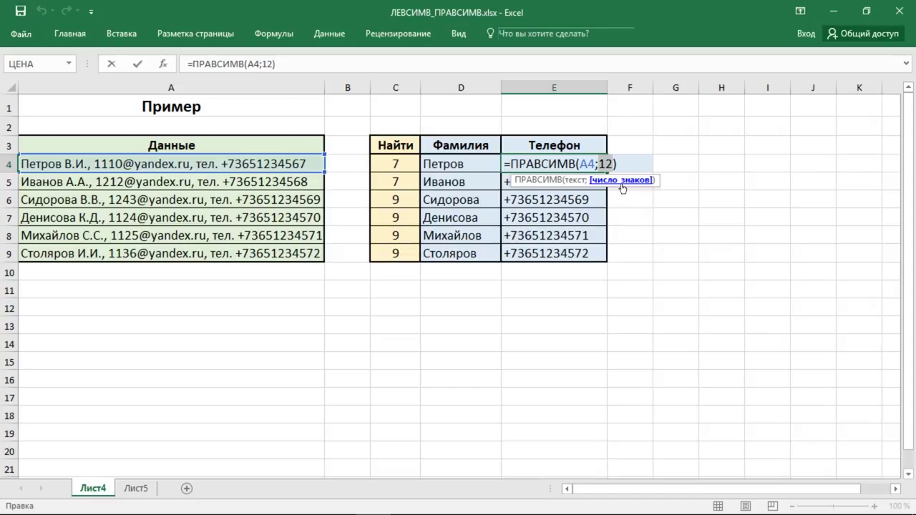
- Finish editing E4, select the Данные records in A3:A9, and pick cell A4
{"action": "left_click", "coordinate": [641, 166]}
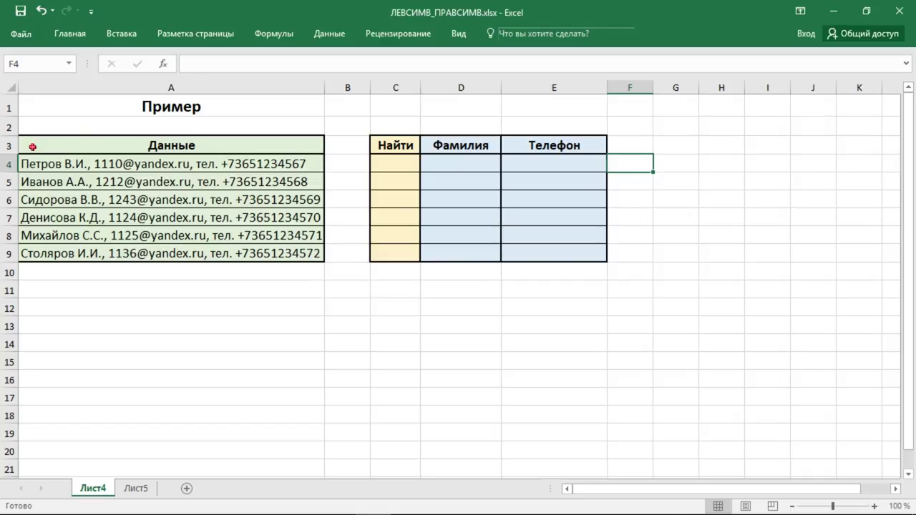
{"action": "left_click_drag", "start_coordinate": [33, 147], "coordinate": [239, 257]}
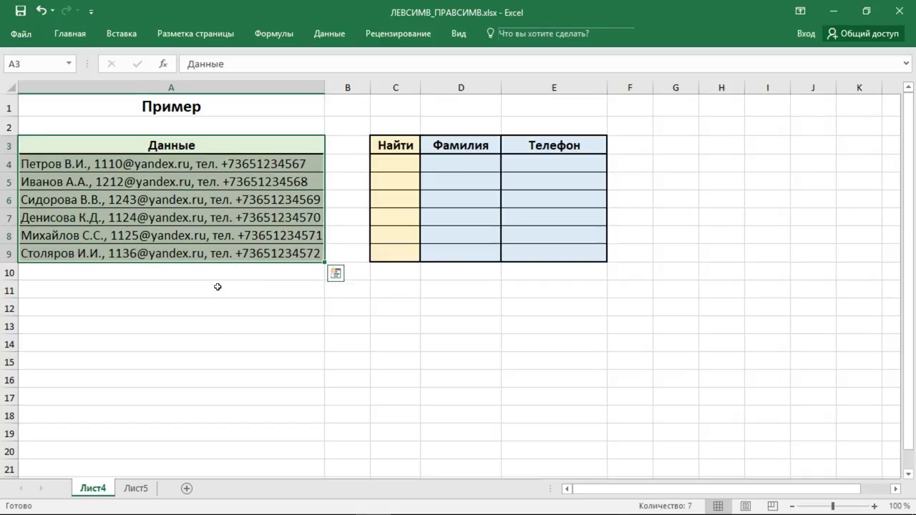
{"action": "left_click", "coordinate": [47, 164]}
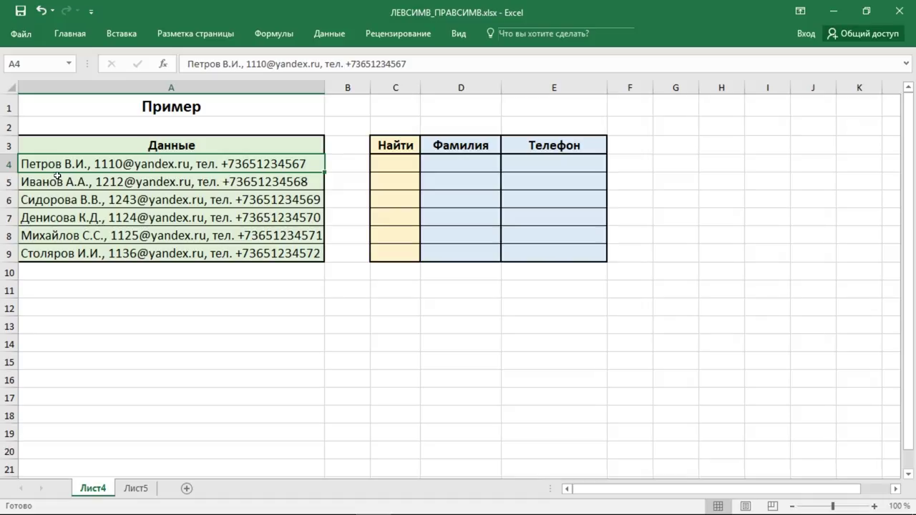
- Enter =ЛЕВСИМВ(A4;6) in D4 so the surname Петров appears
{"action": "left_click", "coordinate": [449, 163]}
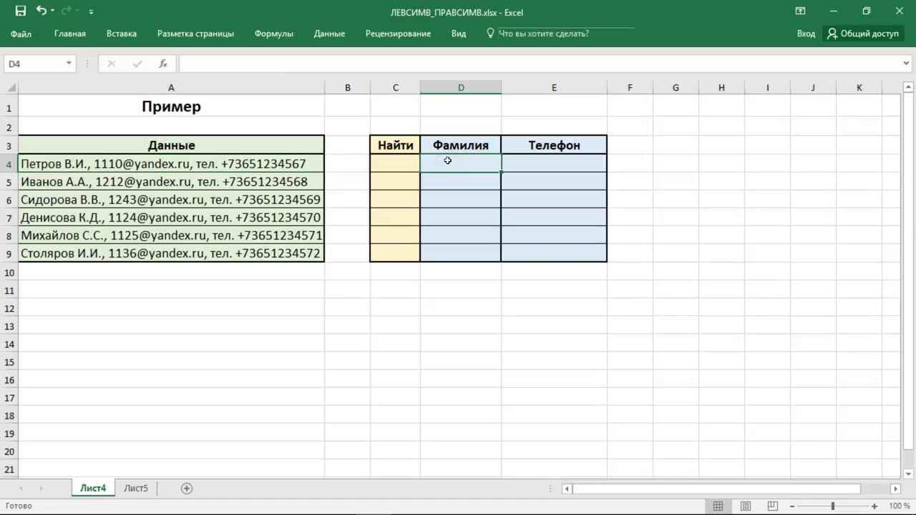
{"action": "type", "text": "=ле"}
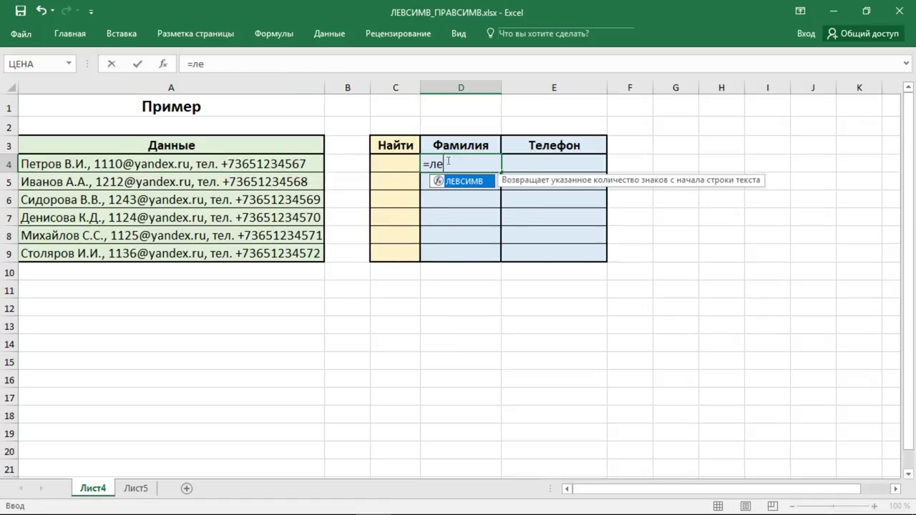
{"action": "type", "text": "в"}
{"action": "double_click", "coordinate": [462, 182]}
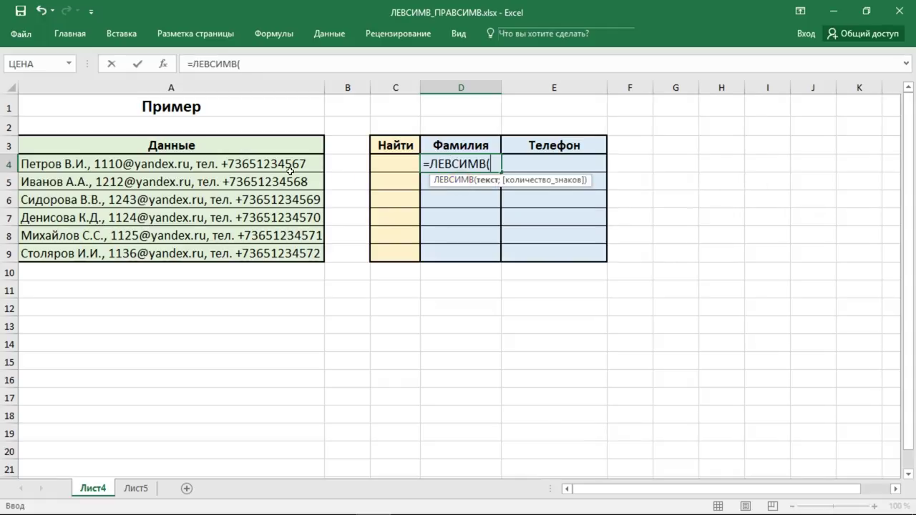
{"action": "left_click", "coordinate": [294, 165]}
{"action": "type", "text": ";"}
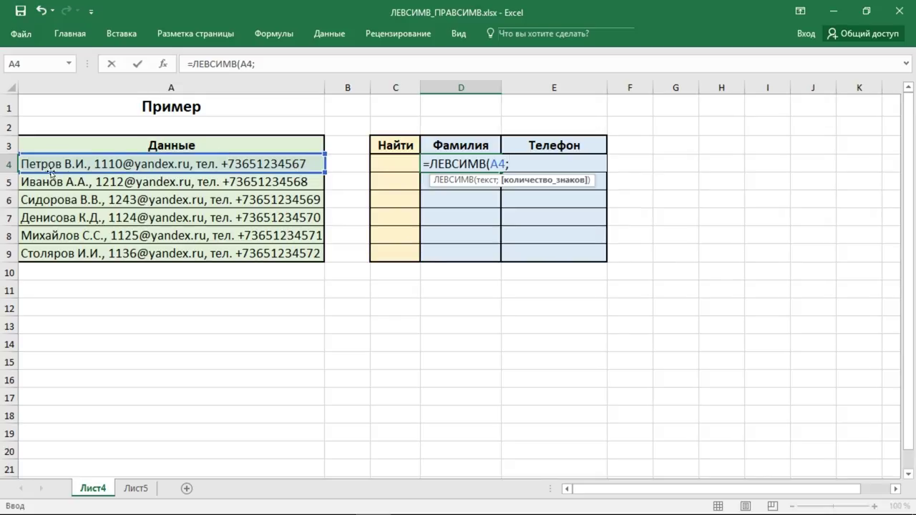
{"action": "type", "text": "6"}
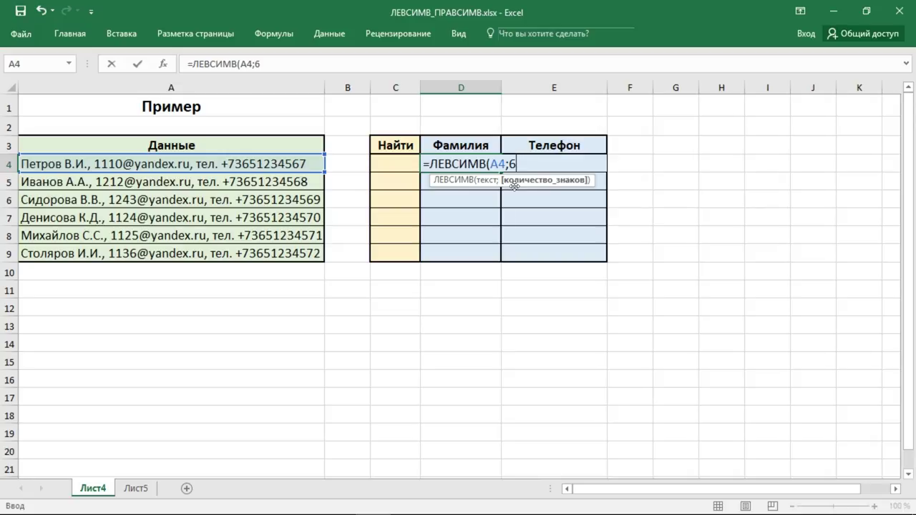
{"action": "key", "text": "Return"}
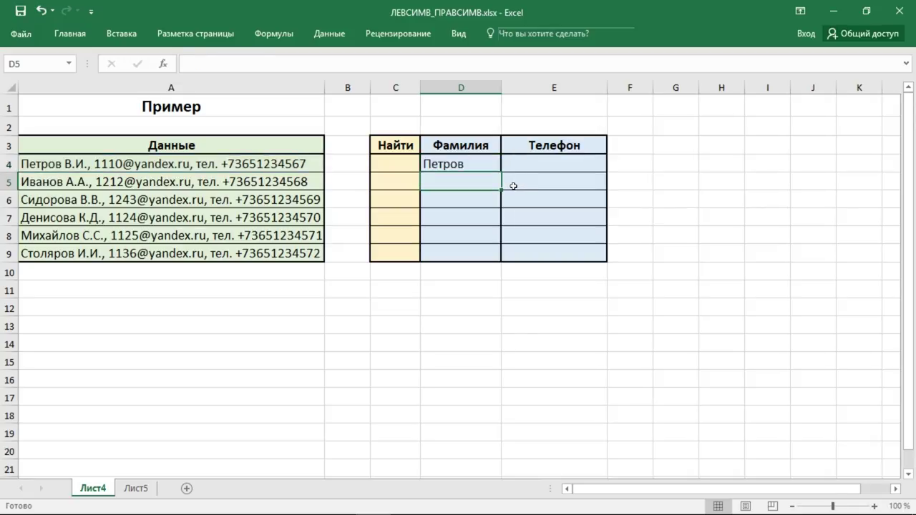
{"action": "left_click", "coordinate": [494, 166]}
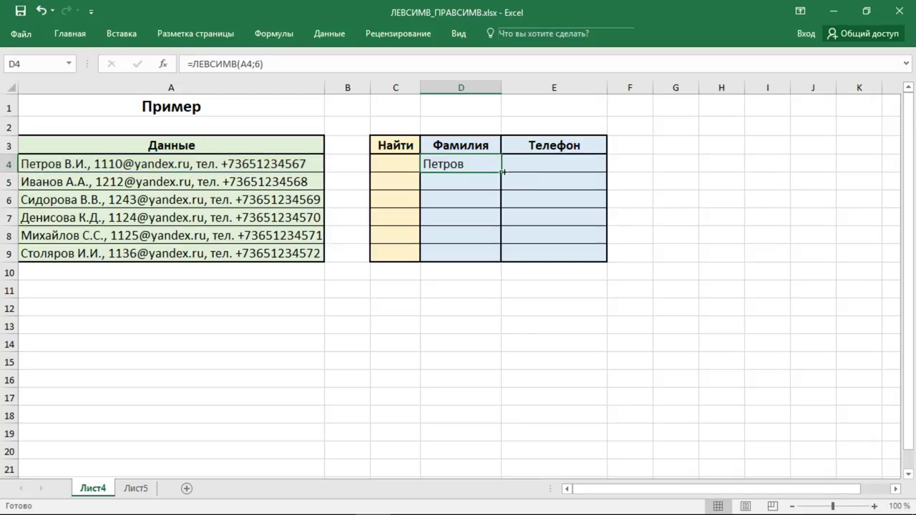
{"action": "left_click_drag", "start_coordinate": [501, 172], "coordinate": [503, 265]}
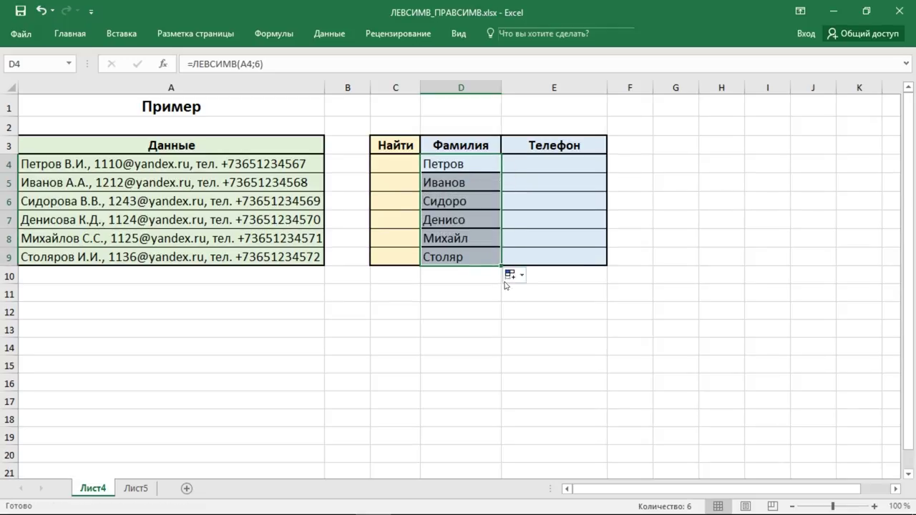
{"action": "left_click", "coordinate": [488, 182]}
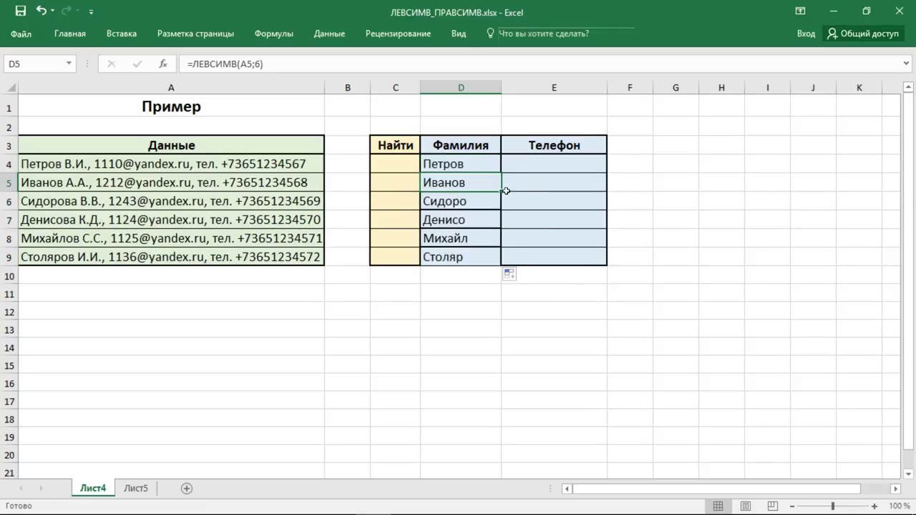
{"action": "left_click", "coordinate": [491, 208]}
{"action": "left_click", "coordinate": [485, 219]}
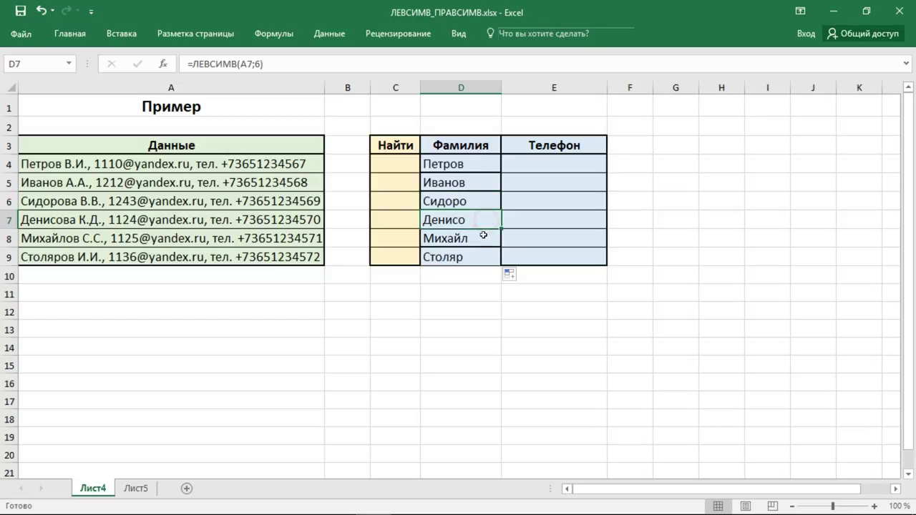
{"action": "left_click", "coordinate": [481, 258]}
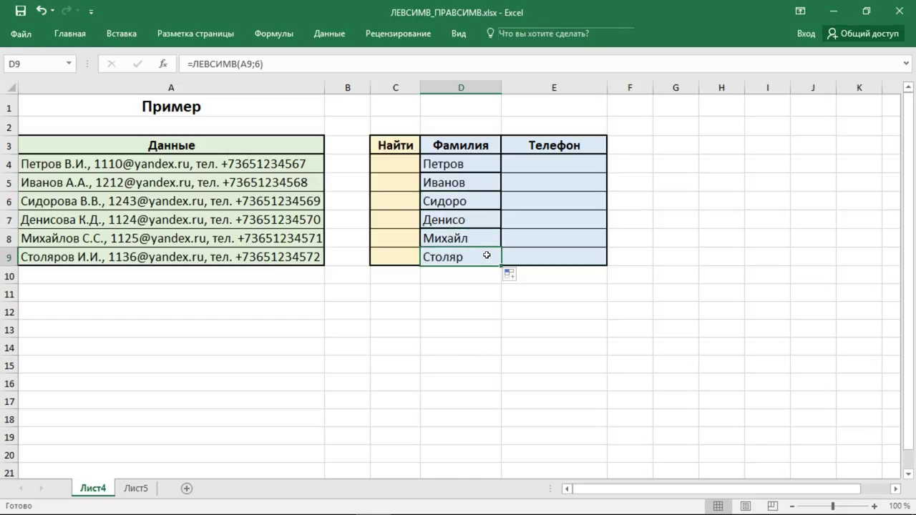
{"action": "left_click", "coordinate": [486, 197]}
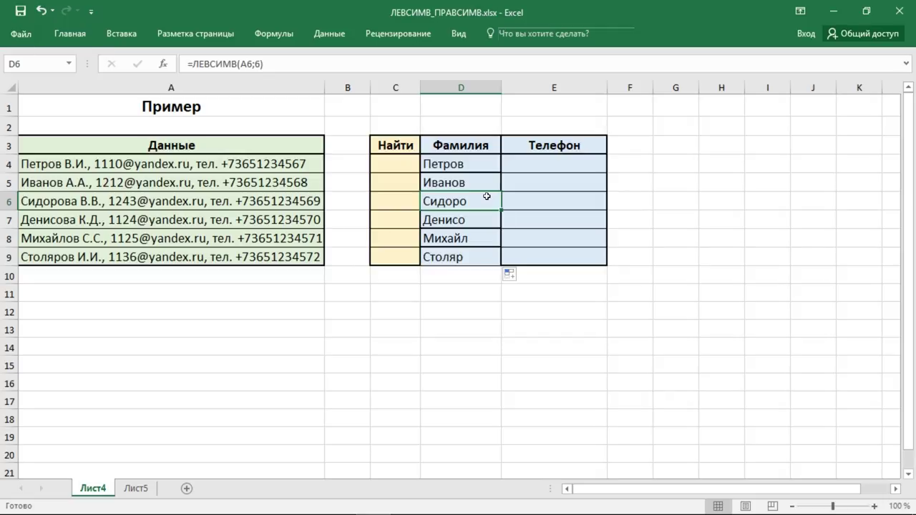
{"action": "left_click", "coordinate": [384, 165]}
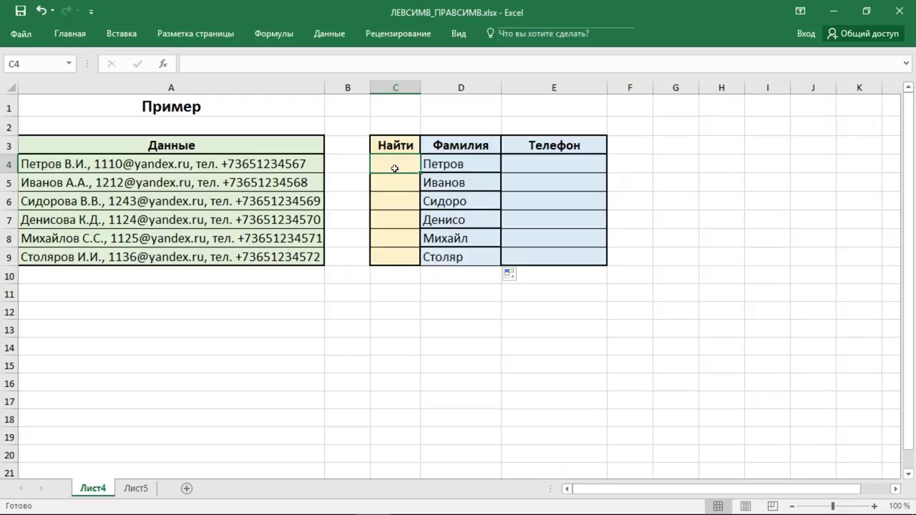
- Enter =НАЙТИ(" ";A4) in C4 and fill it down to C9 (7, 7, 9, 9, 9, 9)
{"action": "type", "text": "="}
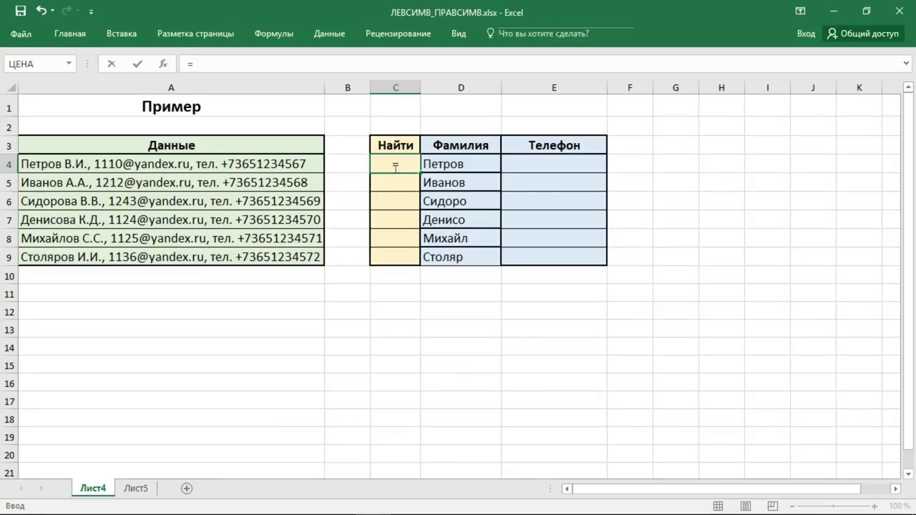
{"action": "type", "text": "найти"}
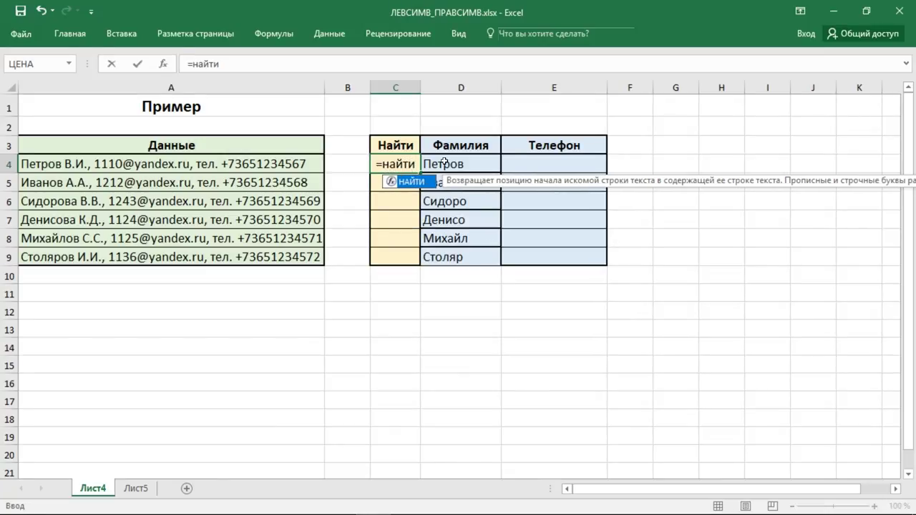
{"action": "double_click", "coordinate": [422, 184]}
{"action": "type", "text": "\""}
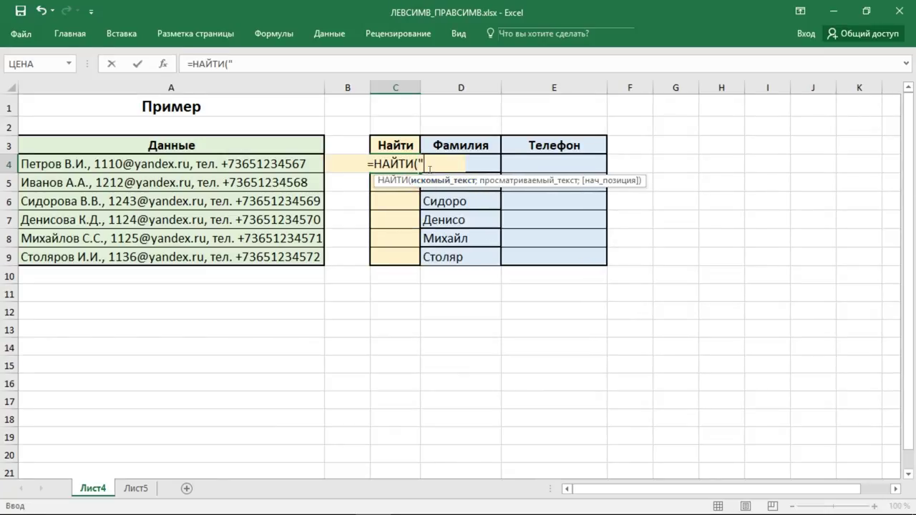
{"action": "type", "text": "\""}
{"action": "left_click", "coordinate": [418, 163]}
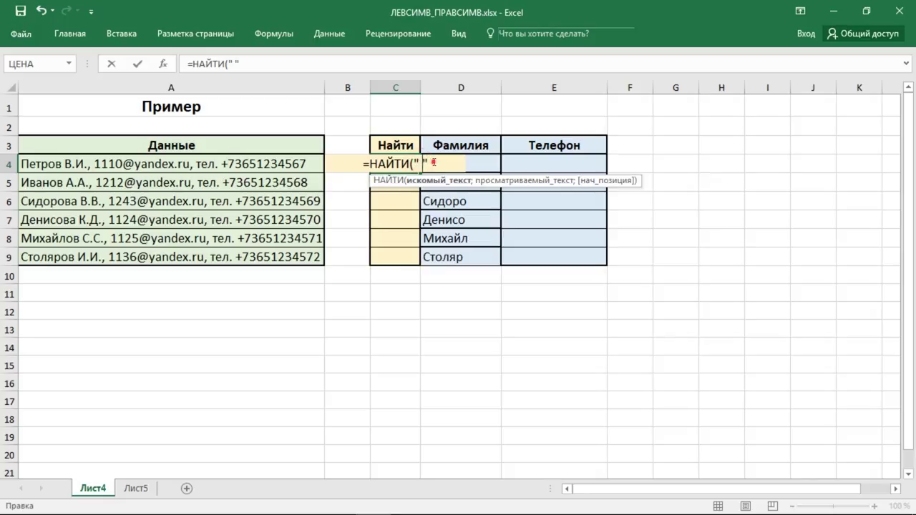
{"action": "type", "text": ";"}
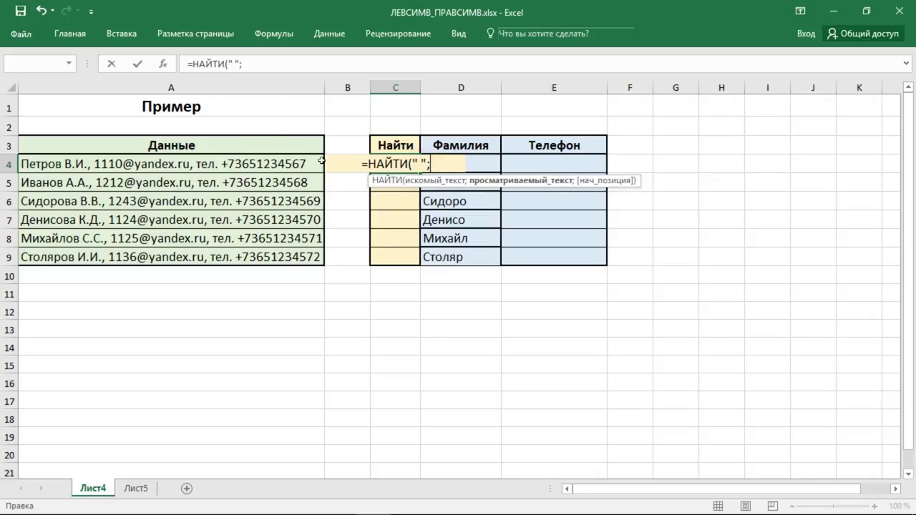
{"action": "left_click", "coordinate": [279, 163]}
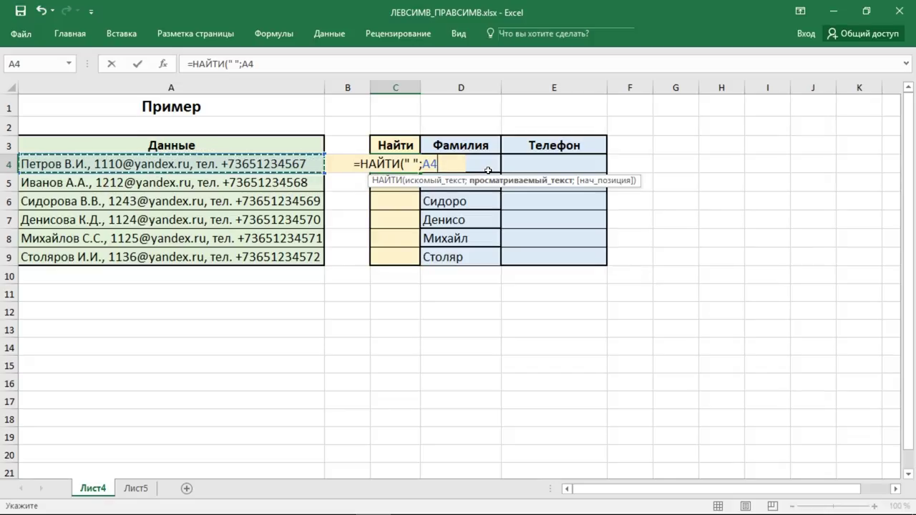
{"action": "key", "text": "Return"}
{"action": "left_click", "coordinate": [406, 164]}
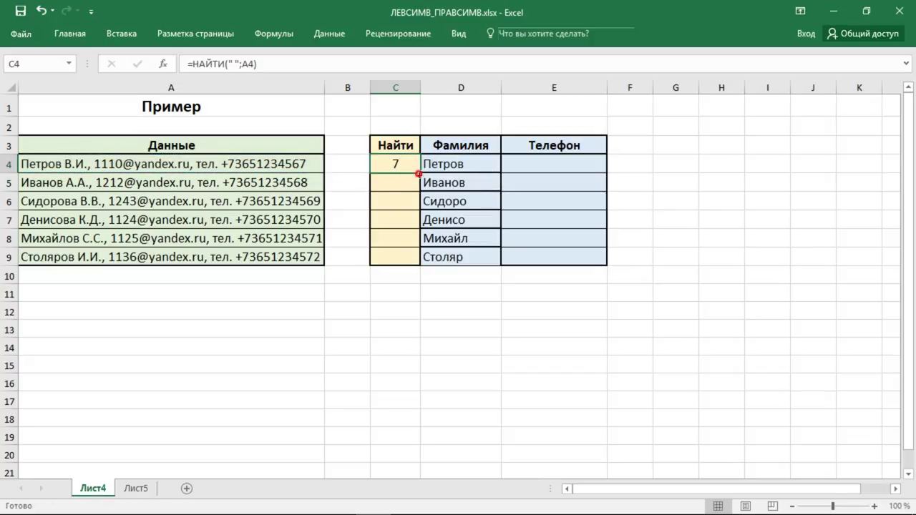
{"action": "left_click_drag", "start_coordinate": [420, 174], "coordinate": [411, 266]}
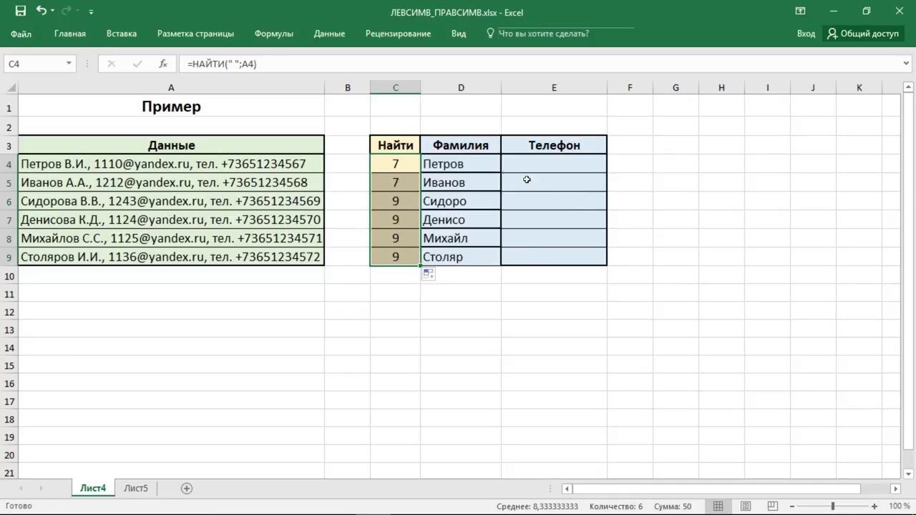
- Change D4 to =ЛЕВСИМВ(A4;(C4-1)) and fill it down to D9 for full surnames
{"action": "left_click", "coordinate": [480, 164]}
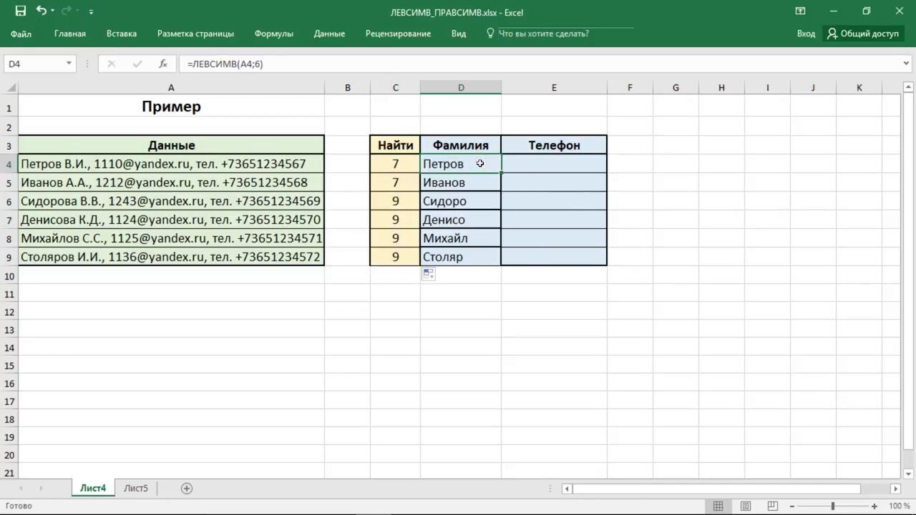
{"action": "left_click", "coordinate": [261, 64]}
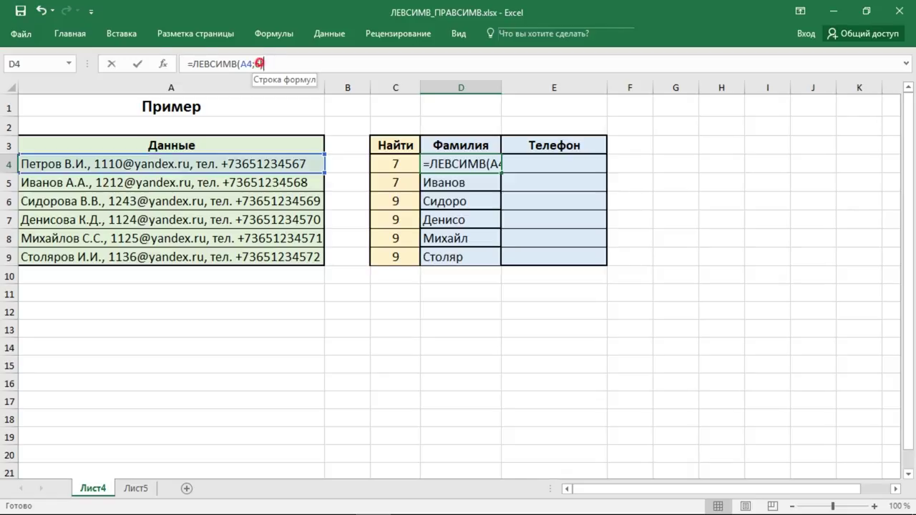
{"action": "double_click", "coordinate": [259, 64]}
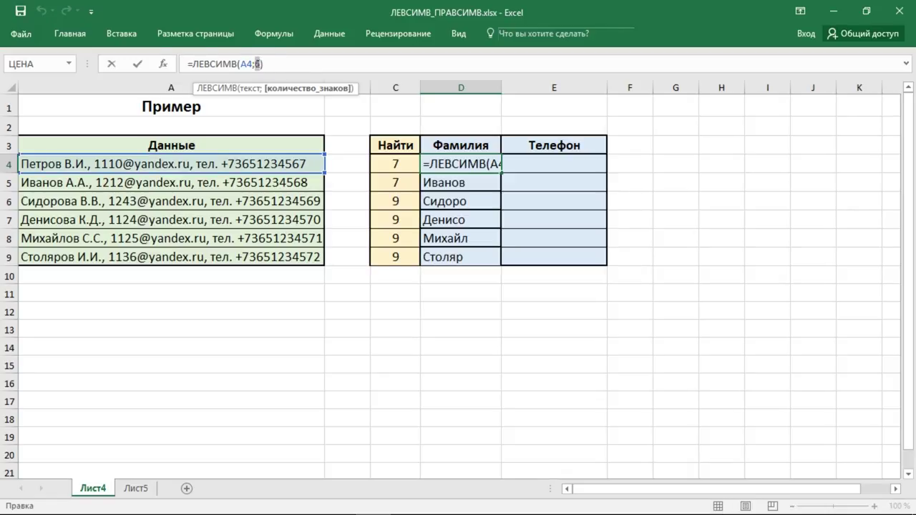
{"action": "type", "text": "("}
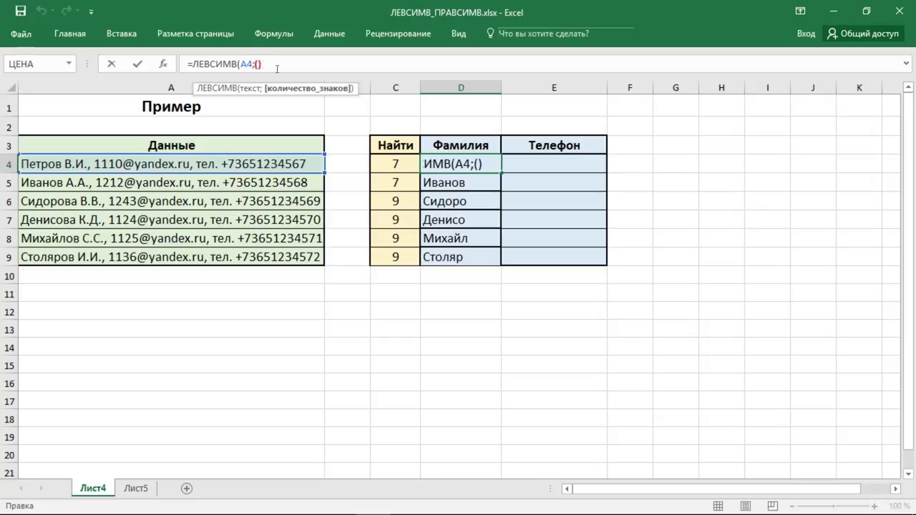
{"action": "type", "text": ")"}
{"action": "key", "text": "Left"}
{"action": "left_click", "coordinate": [405, 162]}
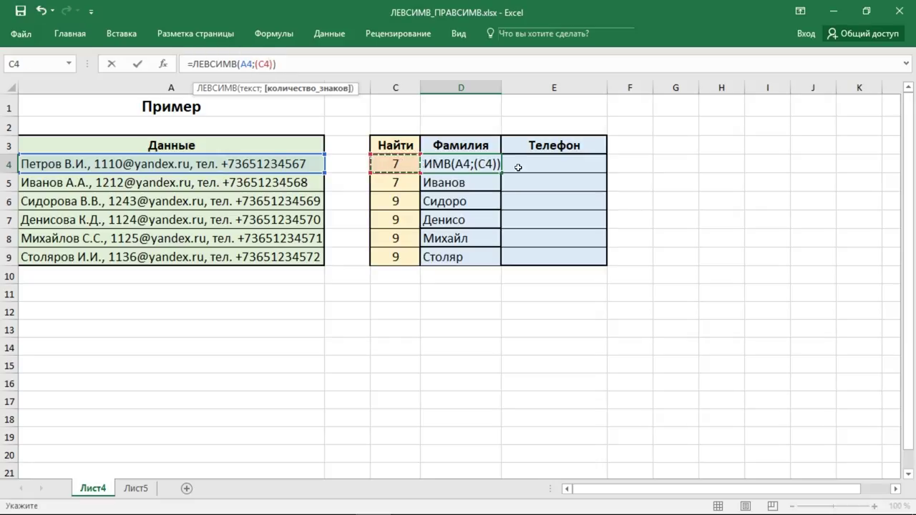
{"action": "type", "text": "-"}
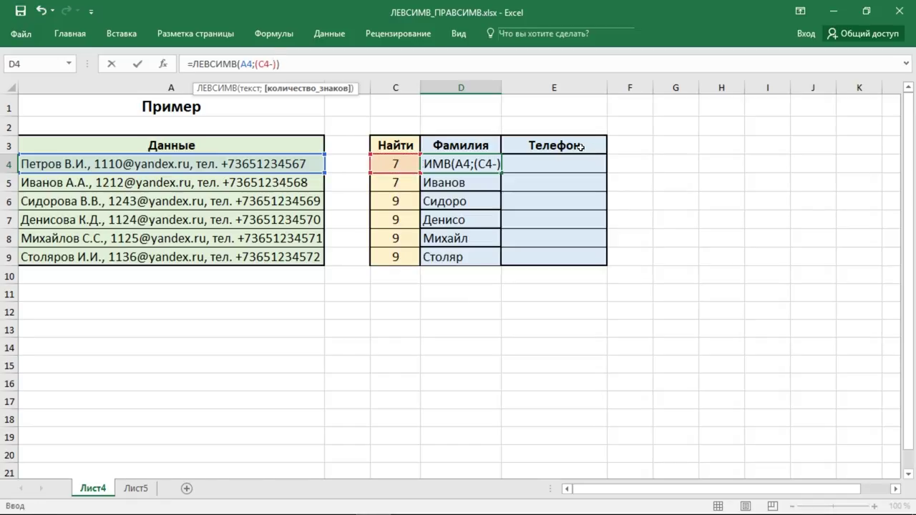
{"action": "type", "text": "1"}
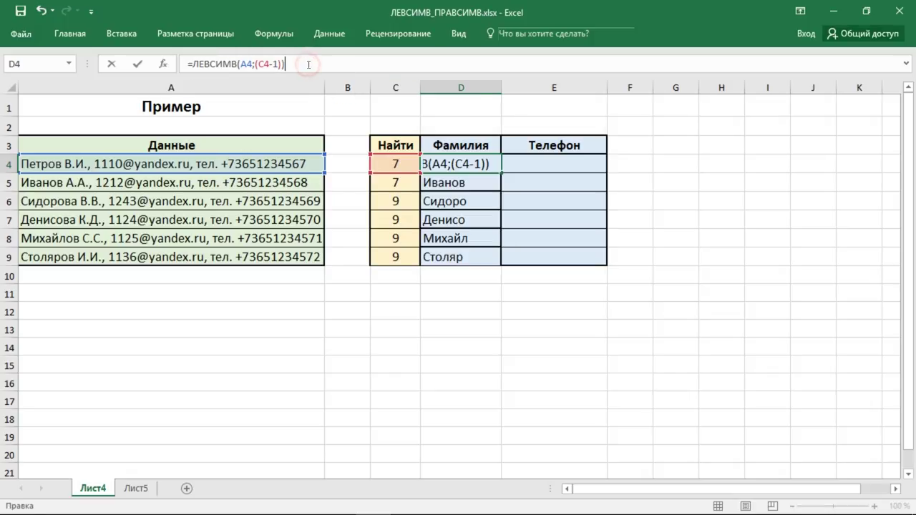
{"action": "key", "text": "Return"}
{"action": "left_click", "coordinate": [491, 163]}
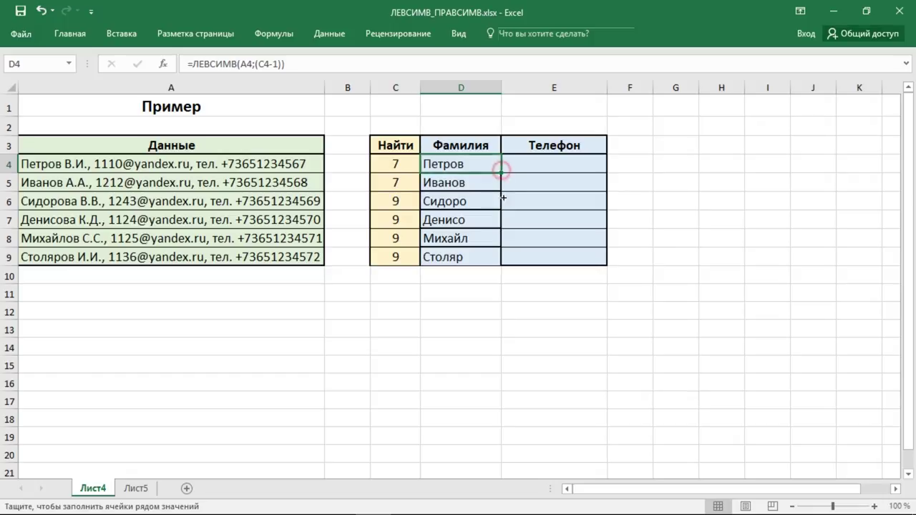
{"action": "left_click_drag", "start_coordinate": [502, 172], "coordinate": [502, 265]}
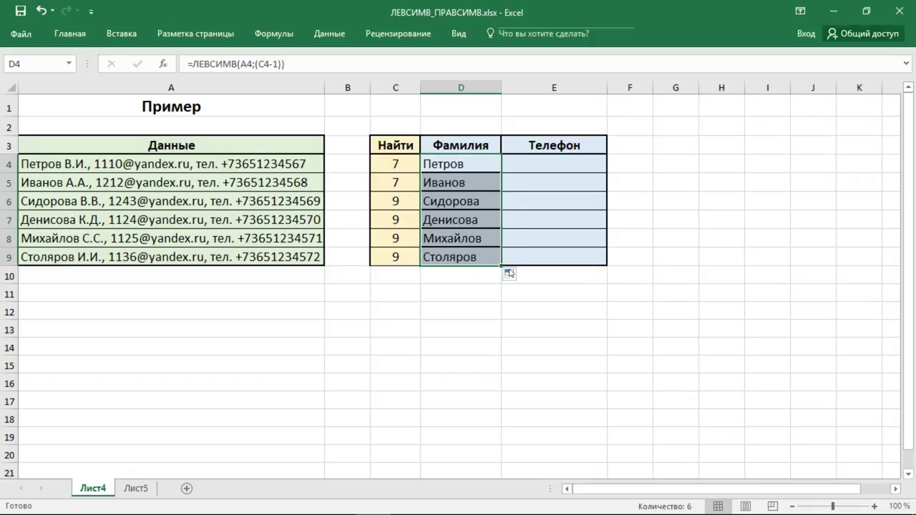
{"action": "left_click", "coordinate": [473, 275]}
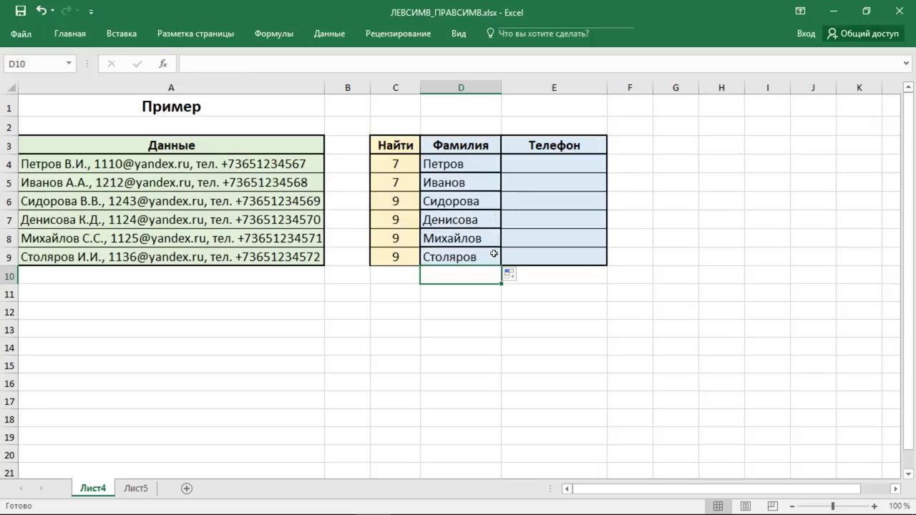
- Enter =ПРАВСИМВ(A4;12) in E4 and fill it down through E9
{"action": "left_click", "coordinate": [549, 165]}
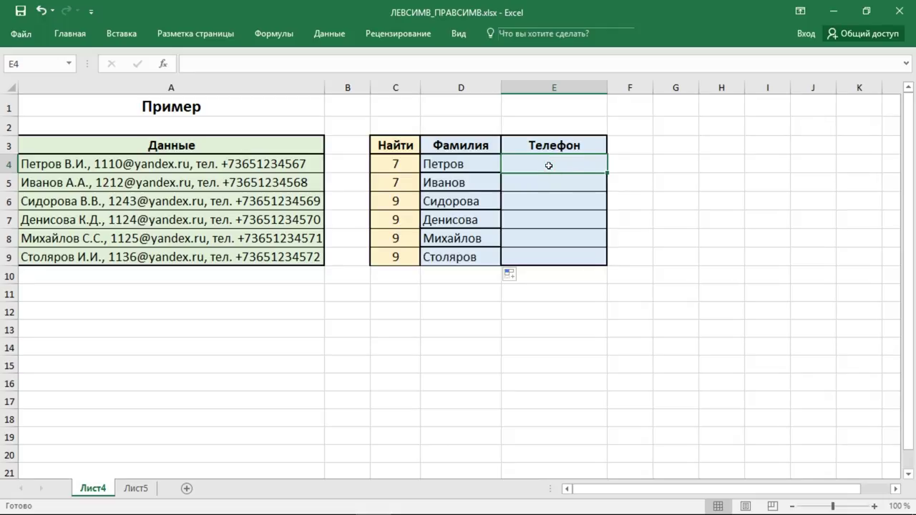
{"action": "left_click", "coordinate": [299, 161]}
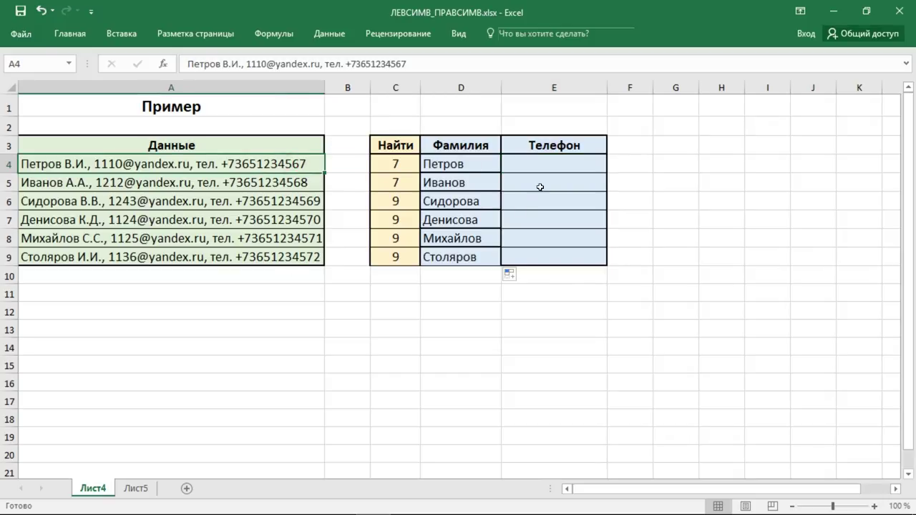
{"action": "left_click", "coordinate": [536, 163]}
{"action": "type", "text": "="}
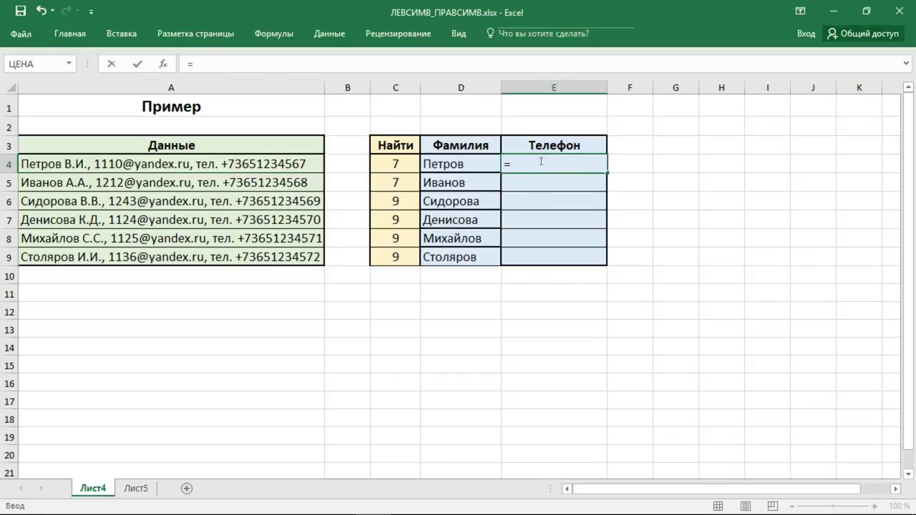
{"action": "type", "text": "прав"}
{"action": "double_click", "coordinate": [546, 186]}
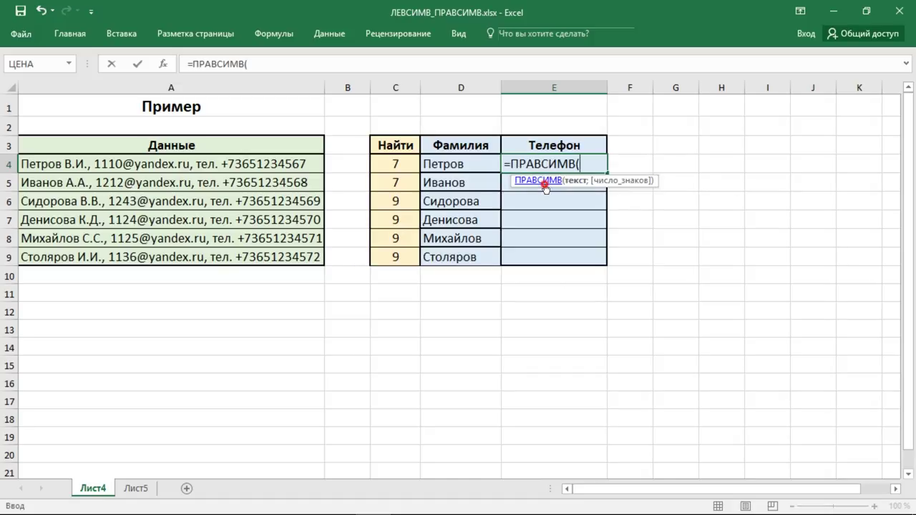
{"action": "left_click", "coordinate": [308, 168]}
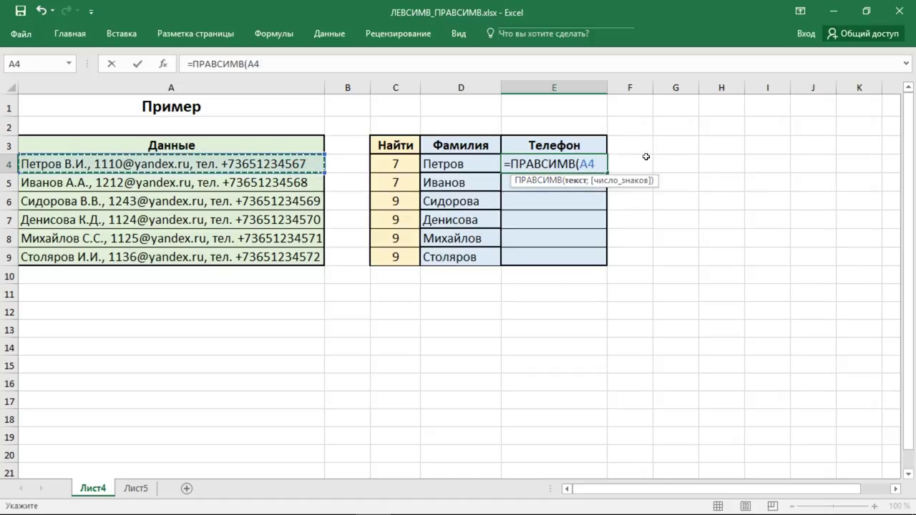
{"action": "type", "text": ";"}
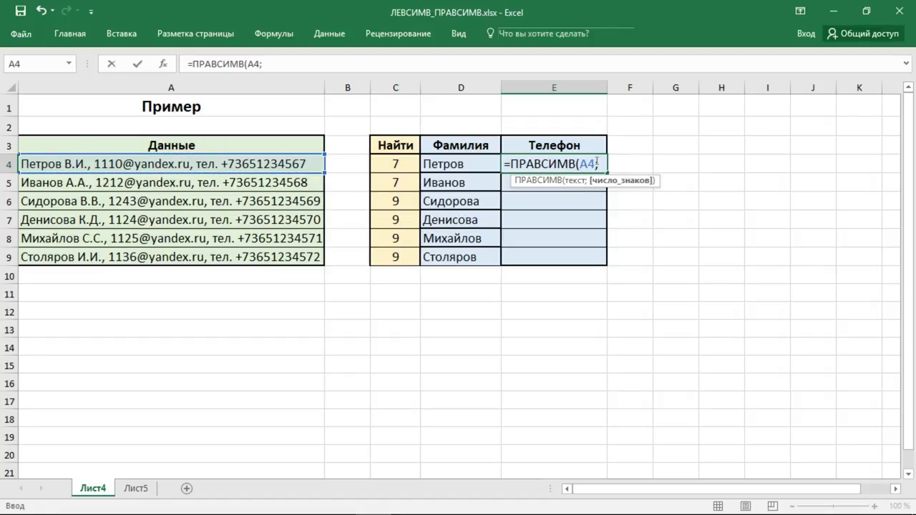
{"action": "type", "text": "12"}
{"action": "key", "text": "Return"}
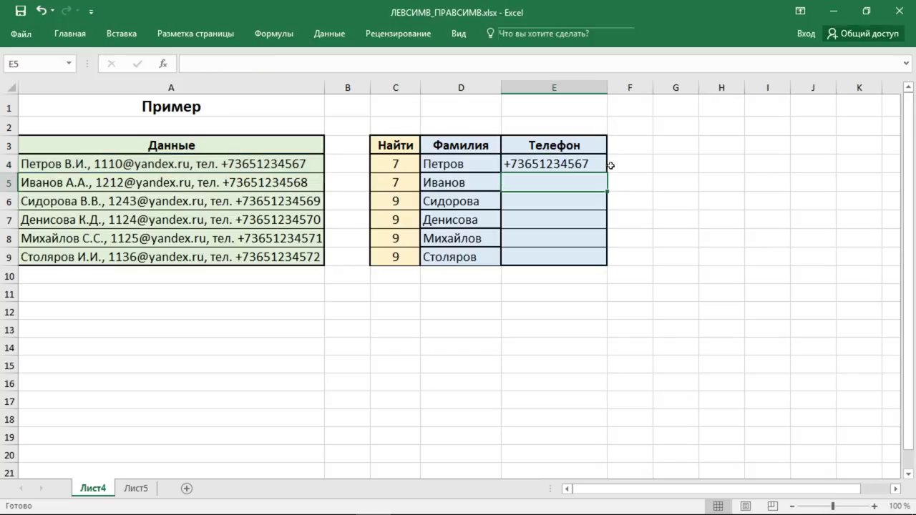
{"action": "left_click", "coordinate": [600, 164]}
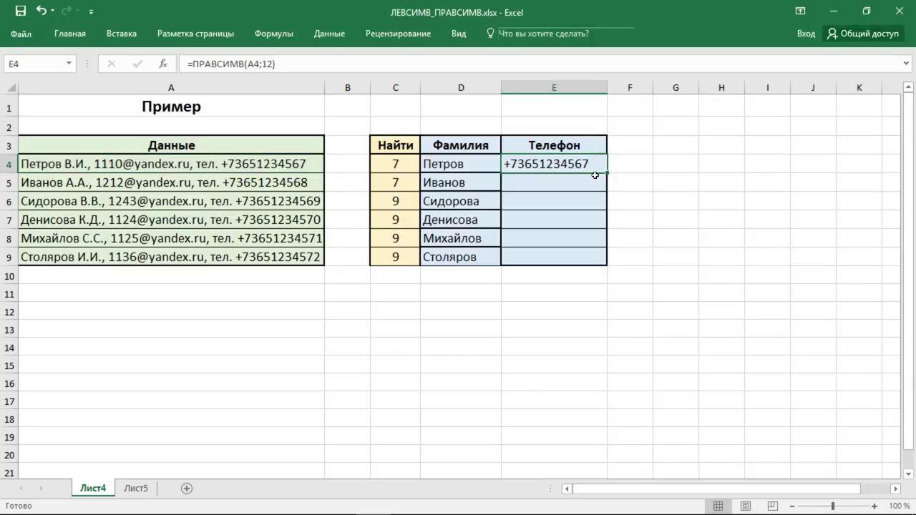
{"action": "left_click_drag", "start_coordinate": [607, 174], "coordinate": [605, 264]}
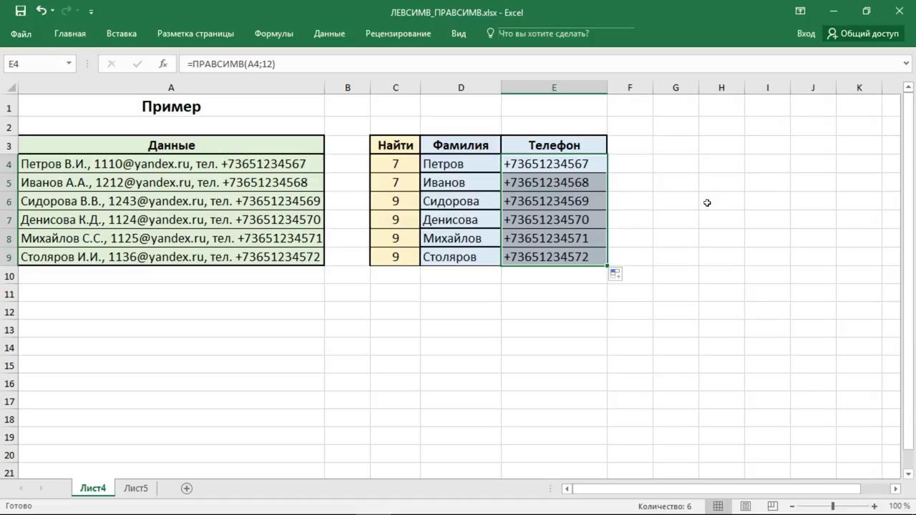
- On Лист5, correct D4's function name from ЛЕВСИМ to ЛЕВСИМВ
{"action": "left_click", "coordinate": [439, 169]}
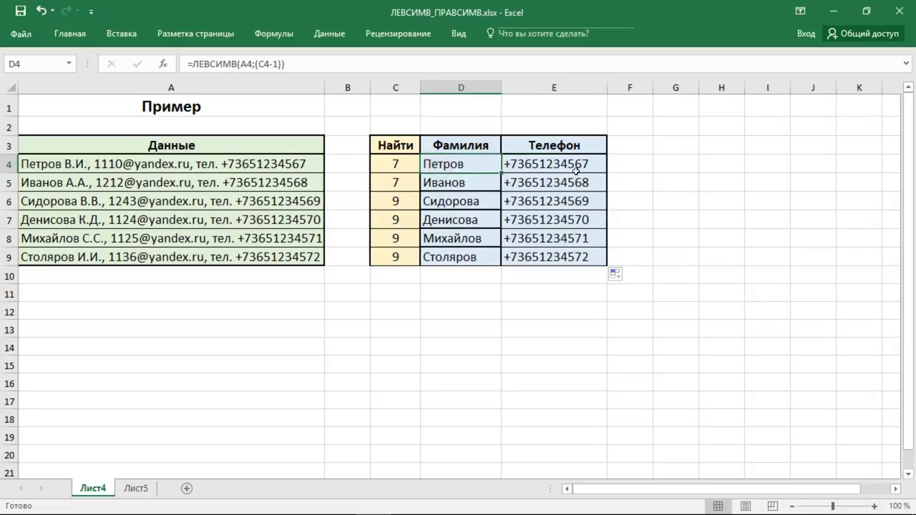
{"action": "left_click", "coordinate": [586, 166]}
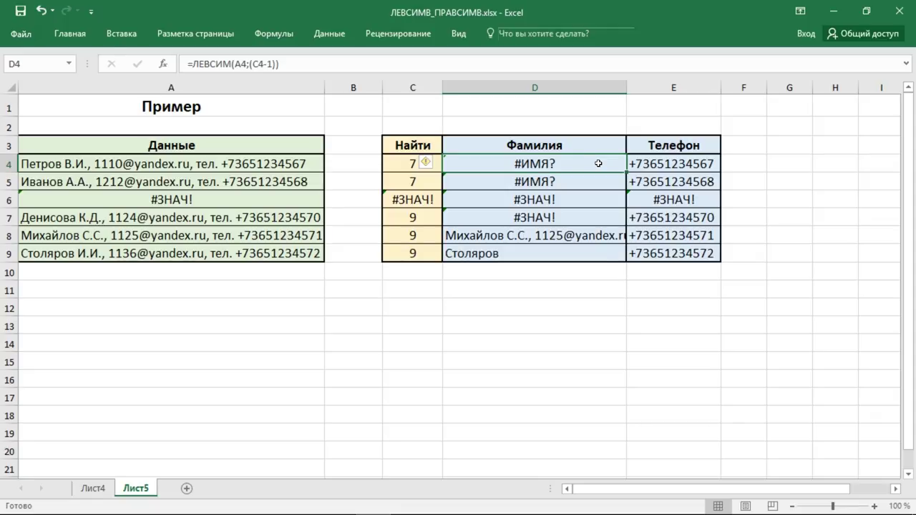
{"action": "left_click", "coordinate": [230, 64]}
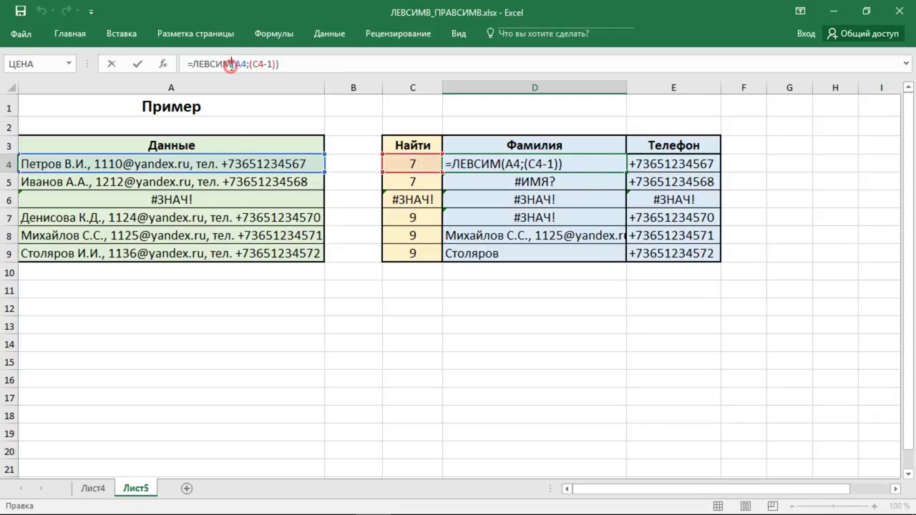
{"action": "type", "text": "В"}
{"action": "key", "text": "Return"}
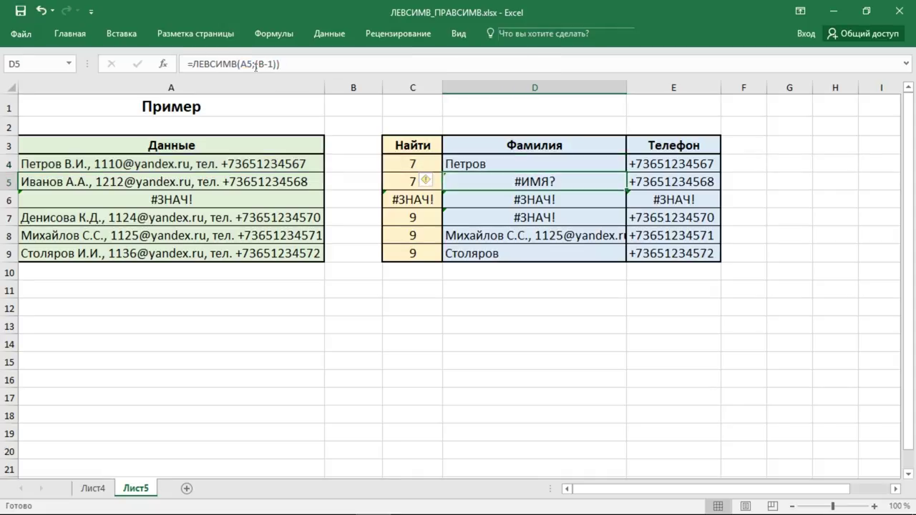
- Fix D5 to =ЛЕВСИМВ(A5;(C4-1)) by replacing B with C4, showing Иванов
{"action": "left_click", "coordinate": [596, 184]}
{"action": "left_click", "coordinate": [262, 64]}
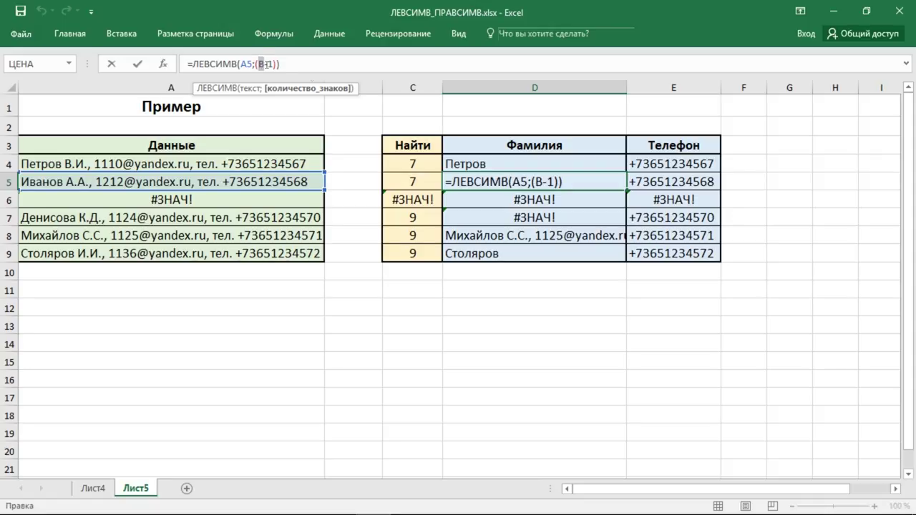
{"action": "left_click", "coordinate": [419, 166]}
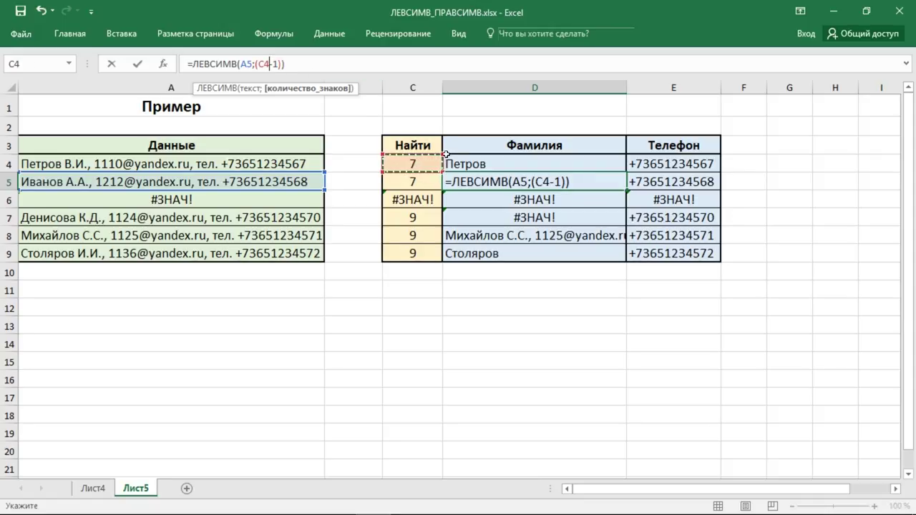
{"action": "key", "text": "Return"}
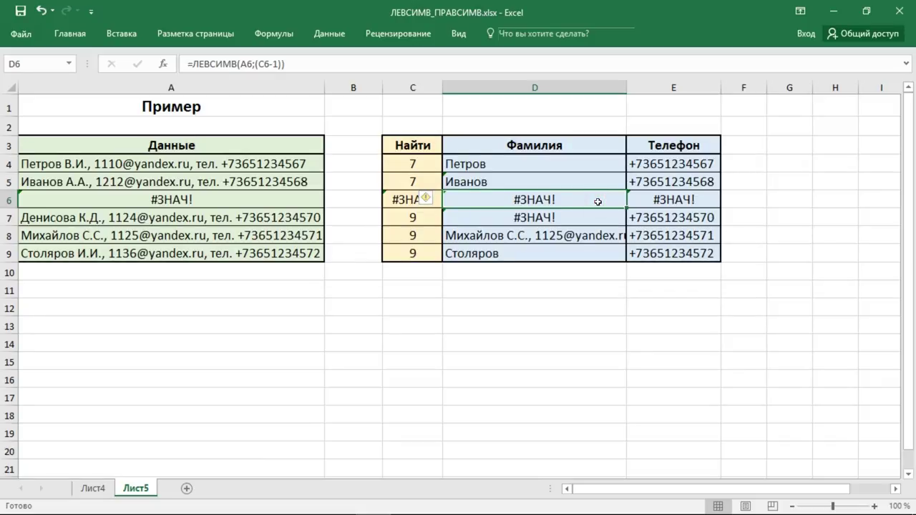
- Copy A5's record into A6 to replace its error
{"action": "left_click", "coordinate": [292, 199]}
{"action": "key", "text": "Up"}
{"action": "key", "text": "ctrl+c"}
{"action": "left_click", "coordinate": [236, 202]}
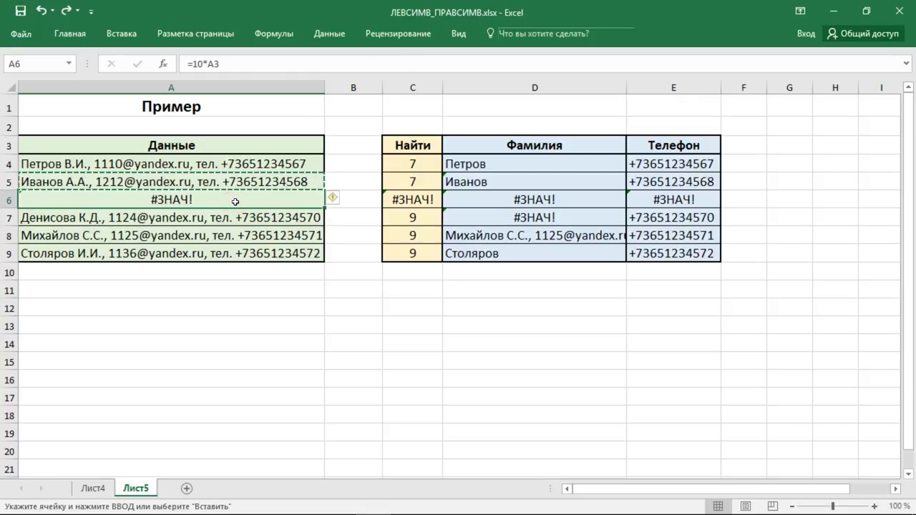
{"action": "key", "text": "ctrl+v"}
{"action": "key", "text": "Escape"}
- Fix D7 to =ЛЕВСИМВ(A7;1) so it returns Д
{"action": "left_click", "coordinate": [592, 218]}
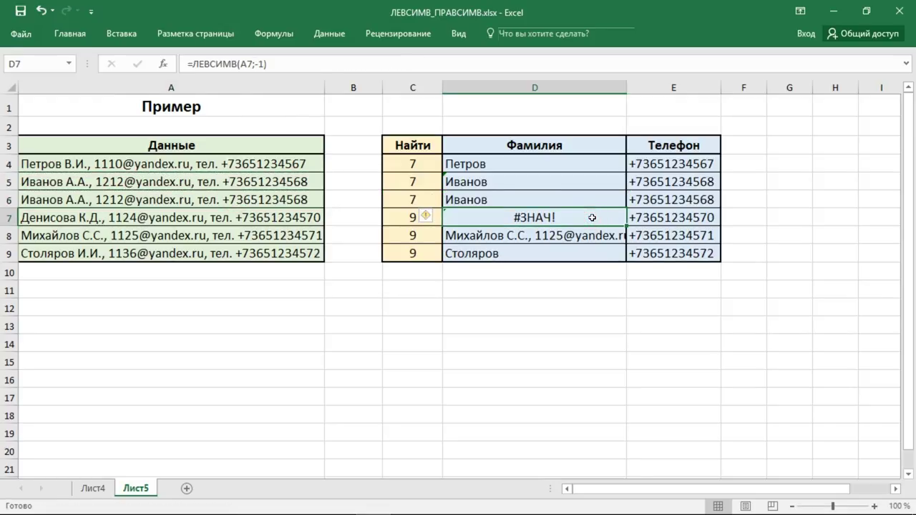
{"action": "left_click", "coordinate": [256, 63]}
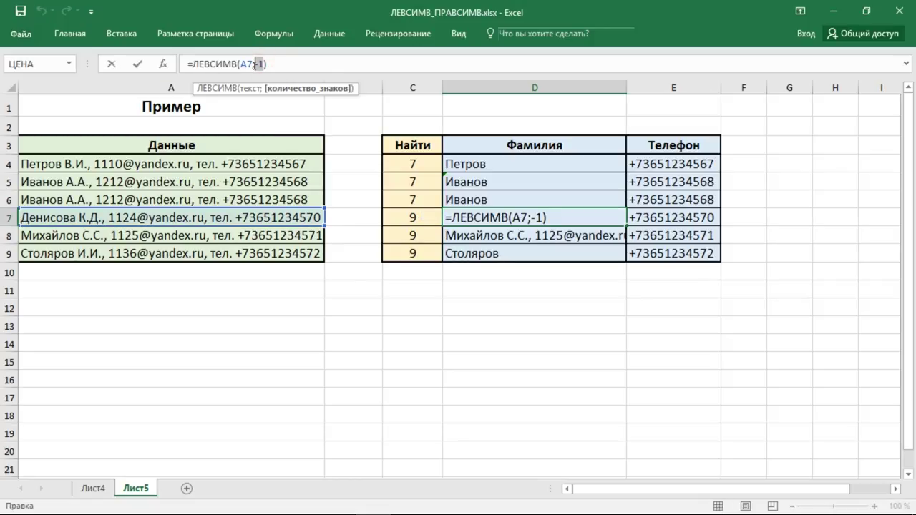
{"action": "key", "text": "Delete"}
{"action": "key", "text": "Return"}
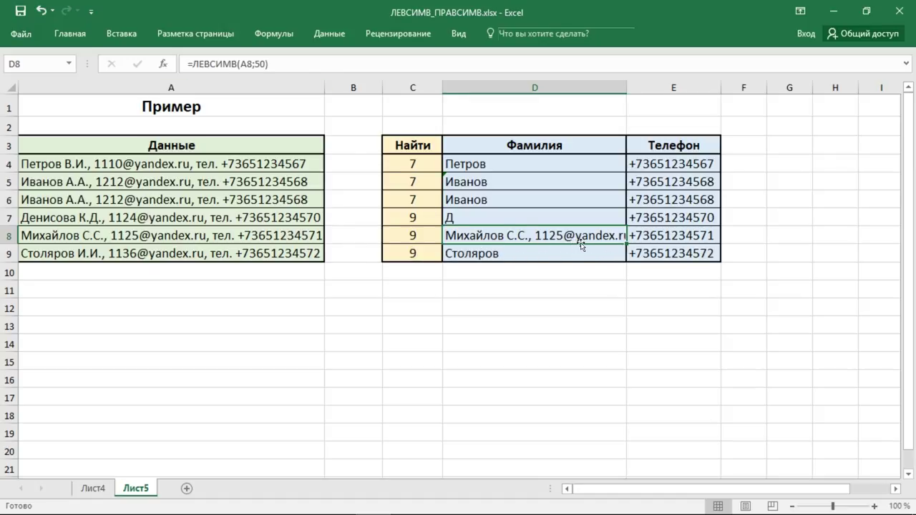
{"action": "left_click", "coordinate": [763, 241]}
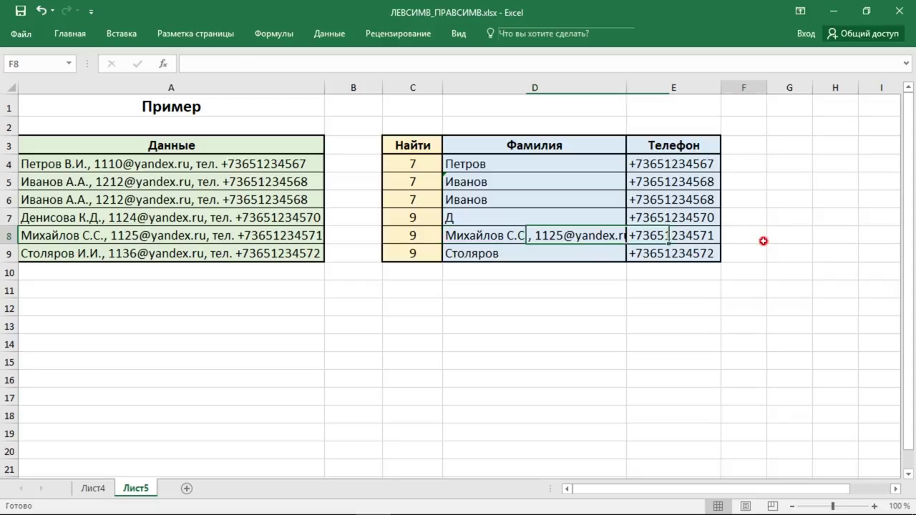